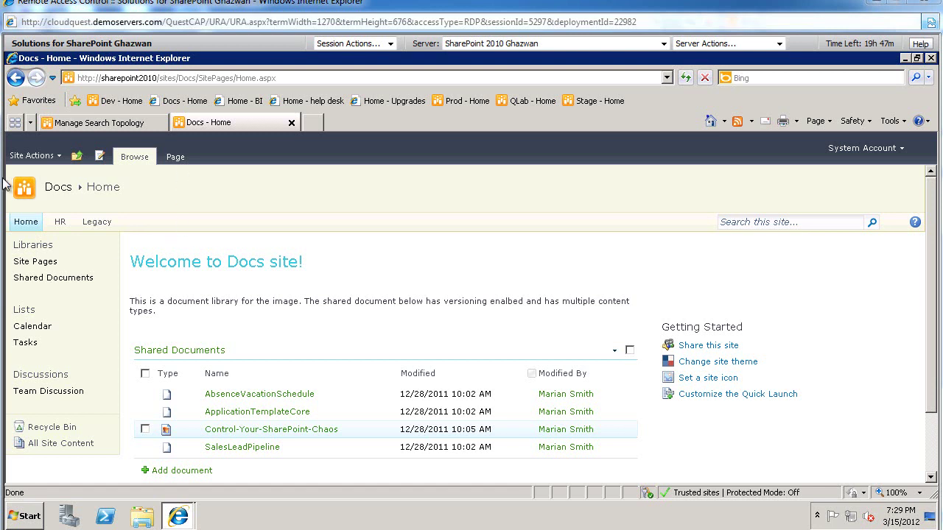
Step: From Site Actions > Site Settings, go to the Docs site's Site Collection Features page
click(33, 158)
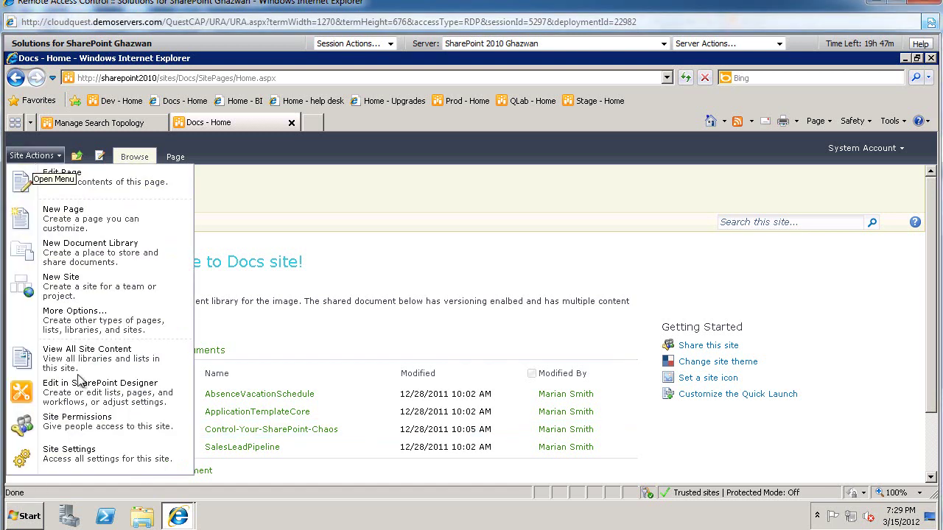
click(83, 460)
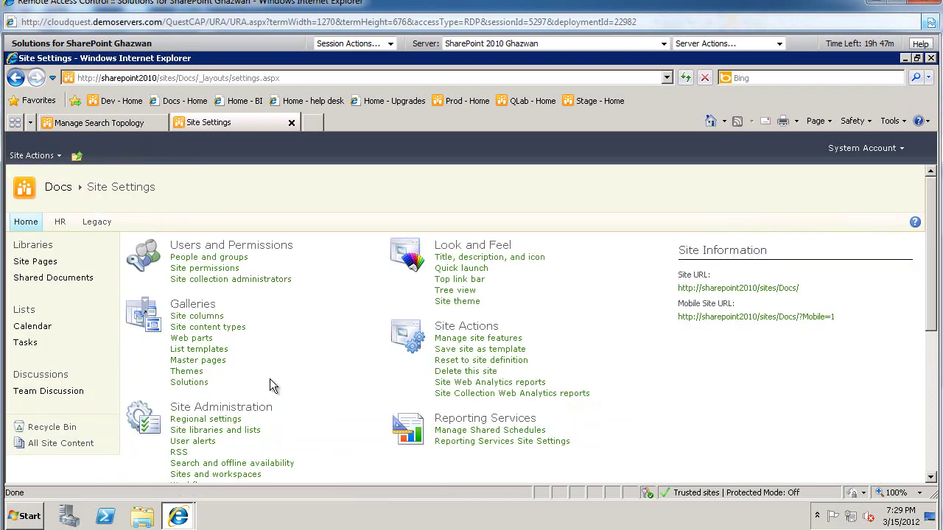
scroll(269, 378, down, 5)
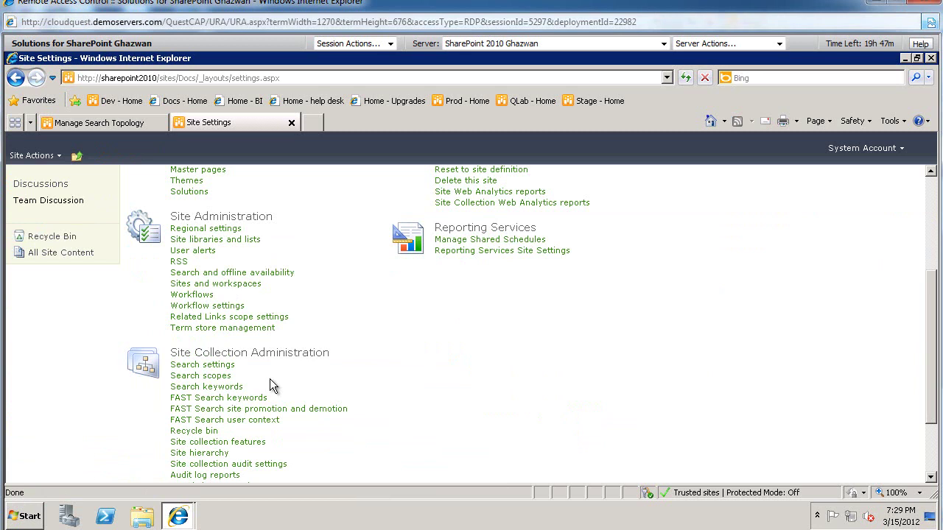
scroll(270, 378, down, 3)
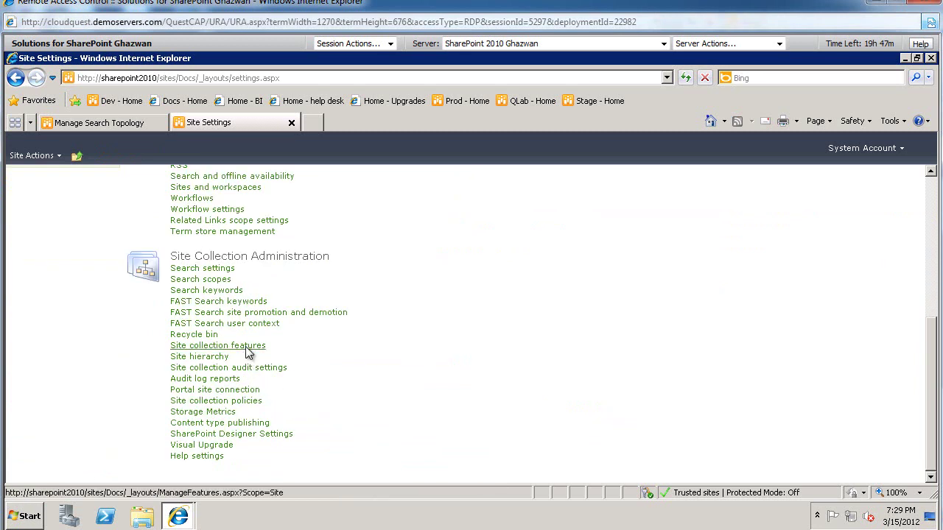
click(247, 349)
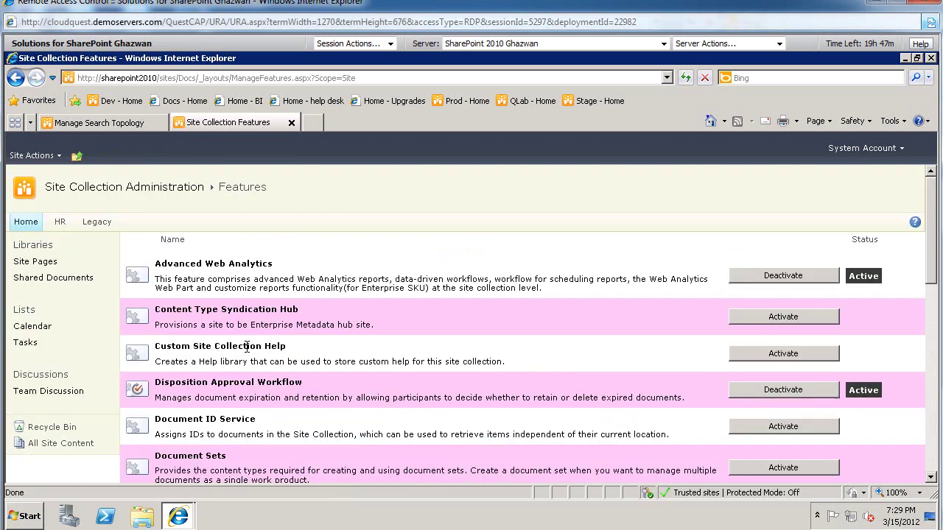
Step: Activate the Document Sets feature in the site collection features list
scroll(296, 348, down, 3)
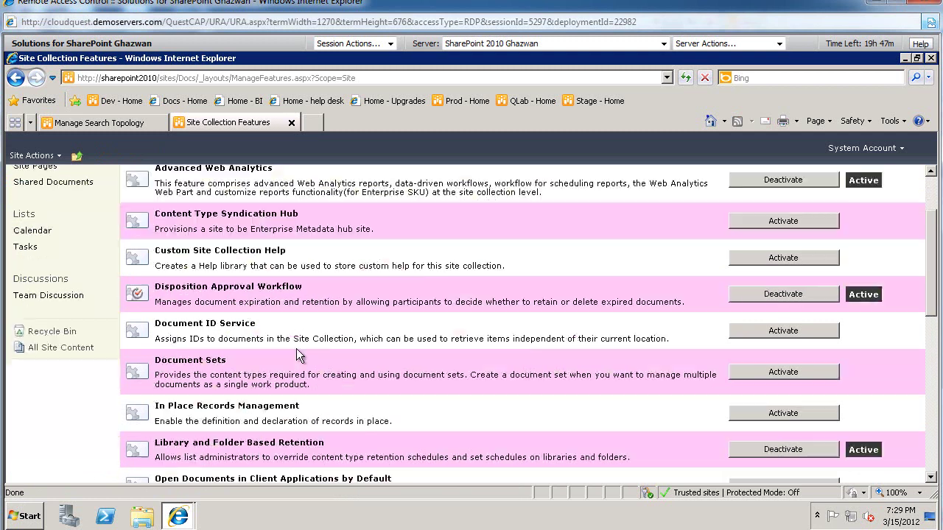
scroll(299, 355, down, 1)
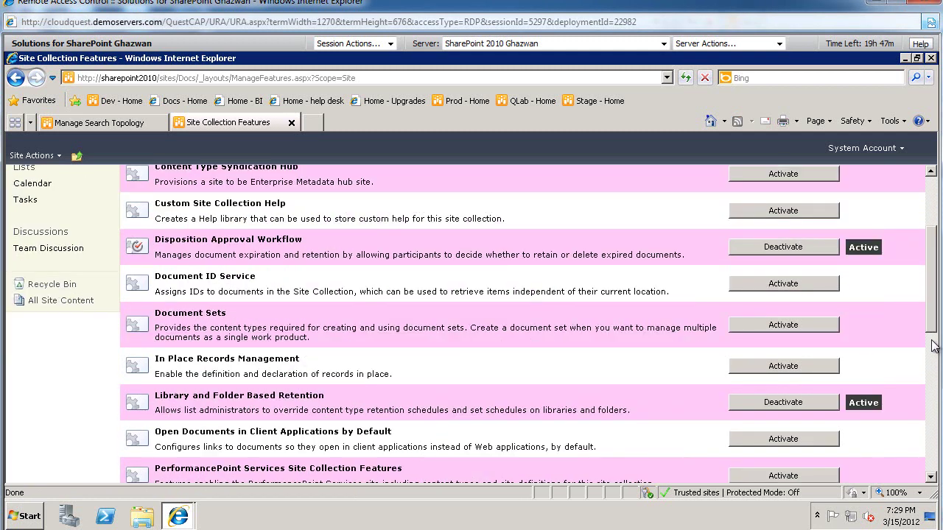
click(805, 325)
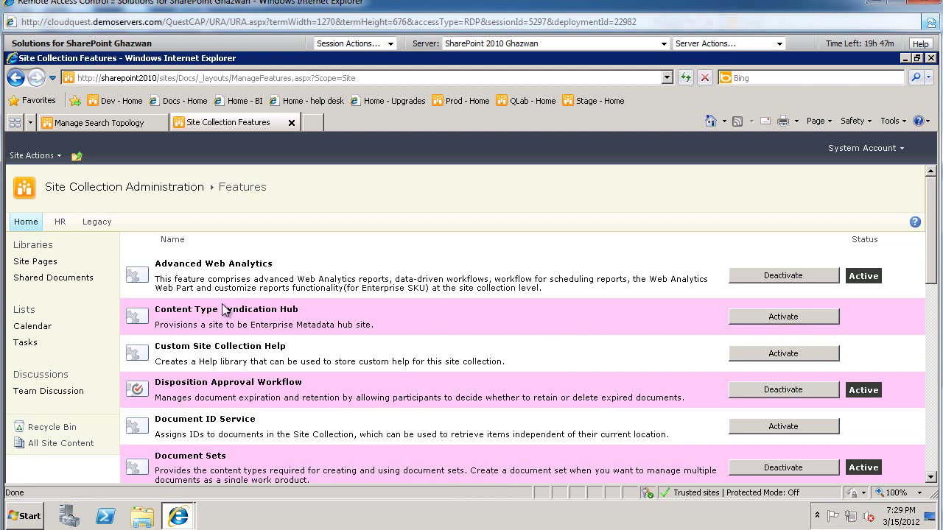
Step: Go to Shared Documents and open its Library Settings from the Library ribbon
click(79, 281)
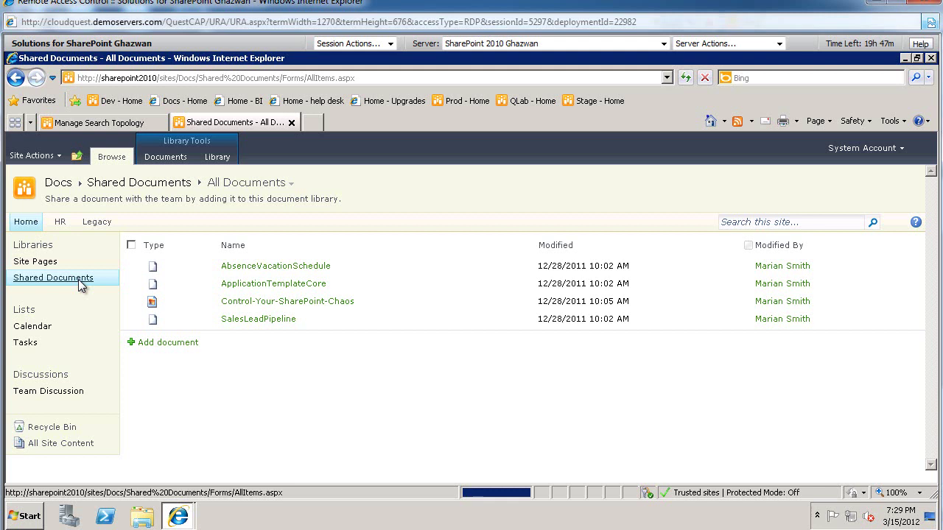
click(227, 160)
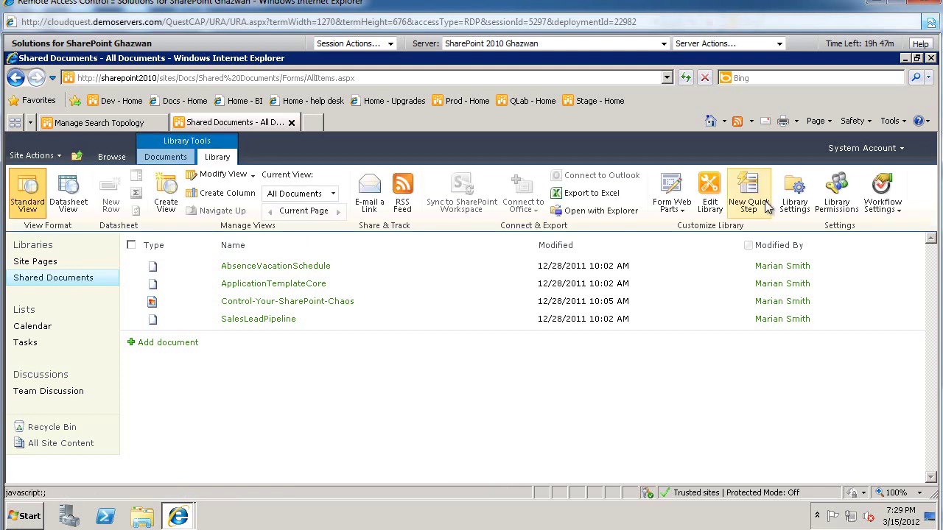
click(794, 203)
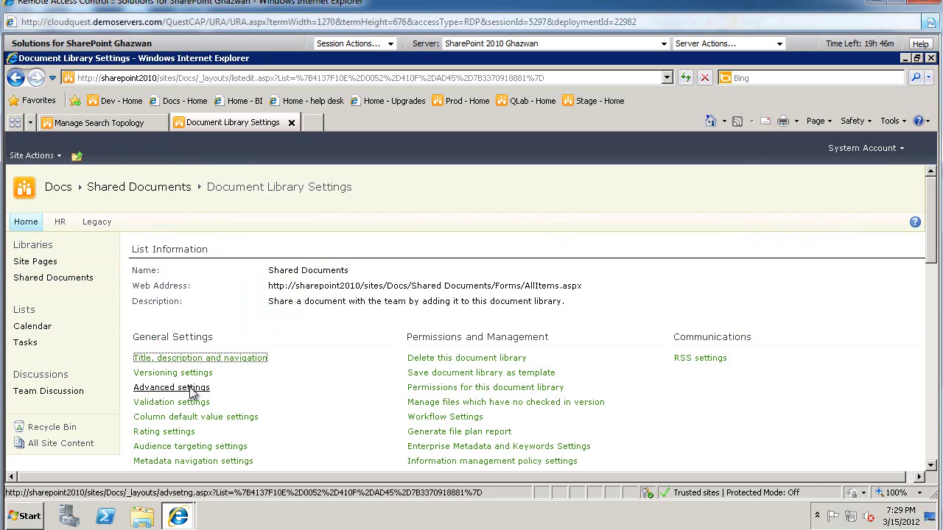
Step: Save the library's Advanced settings with Allow management of content types left on Yes
click(191, 391)
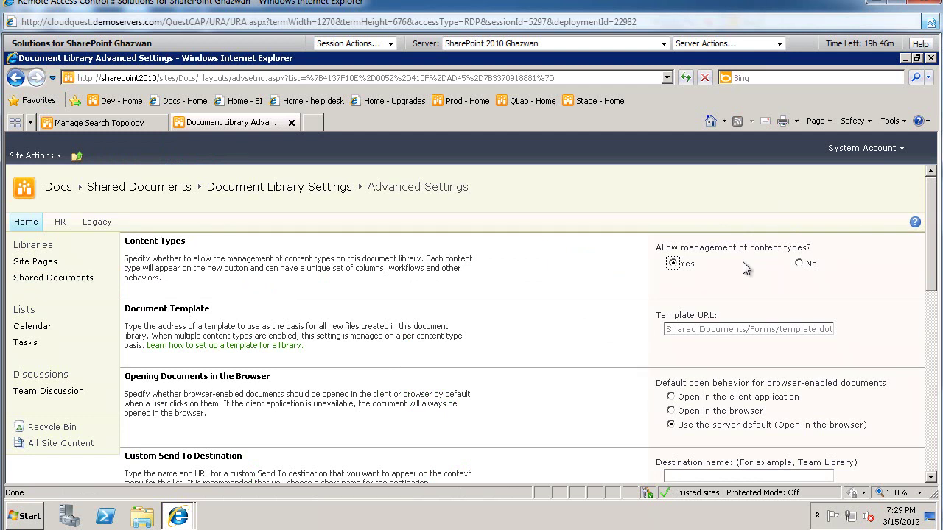
scroll(742, 267, down, 1)
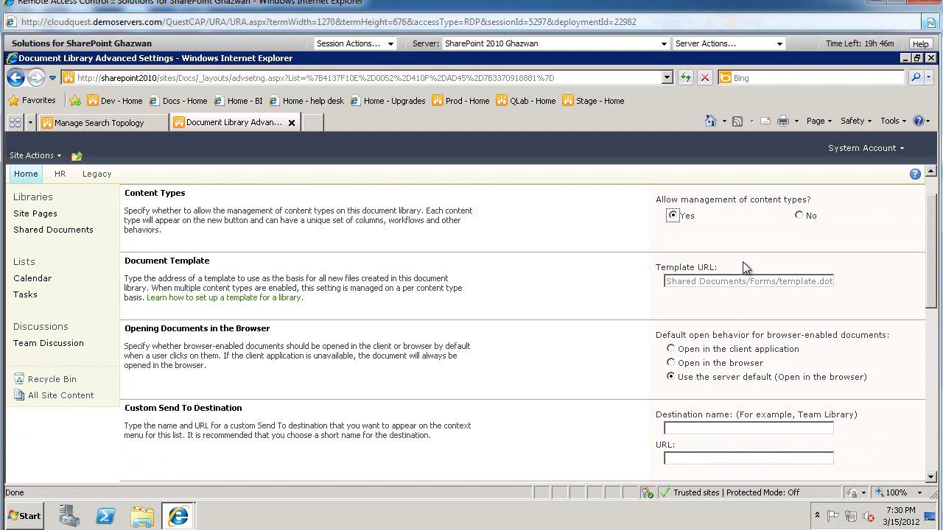
scroll(743, 268, down, 3)
scroll(834, 433, down, 6)
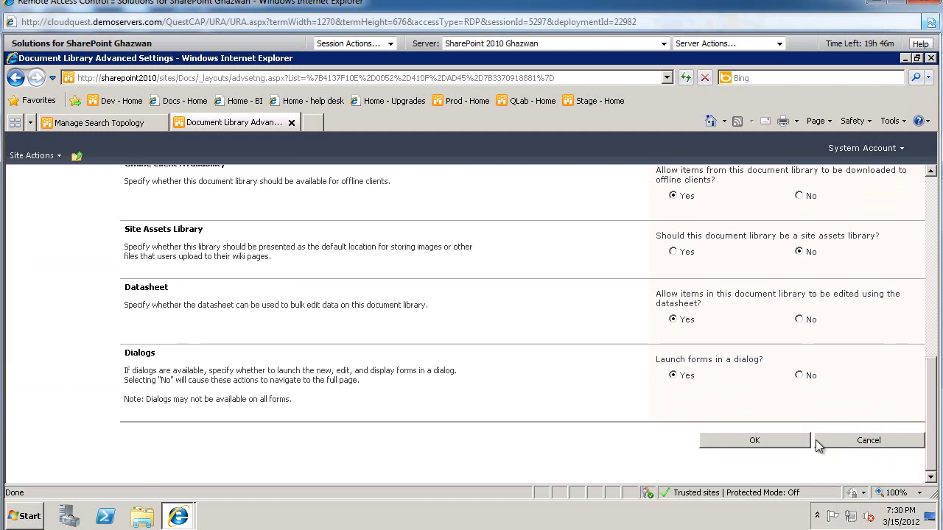
click(784, 440)
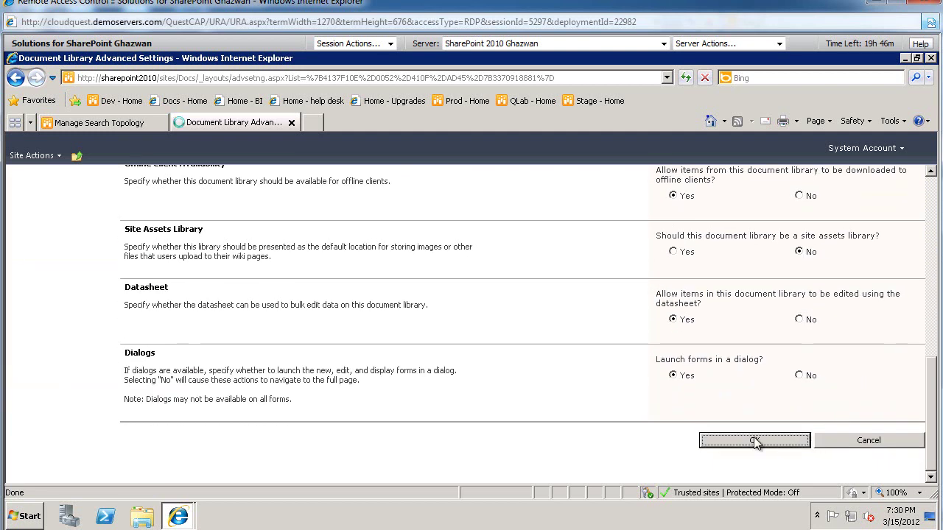
Step: Add the existing Document Set site content type to the Shared Documents library
scroll(262, 312, down, 1)
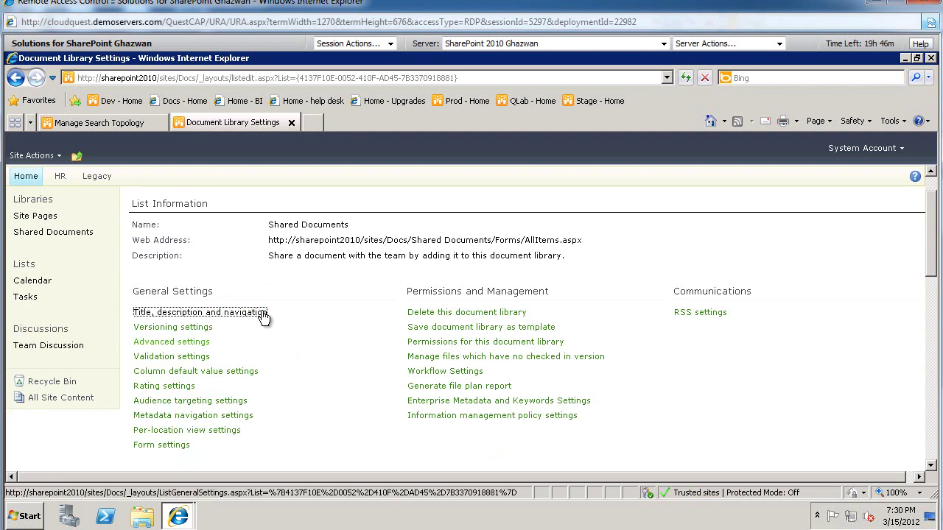
scroll(263, 317, down, 6)
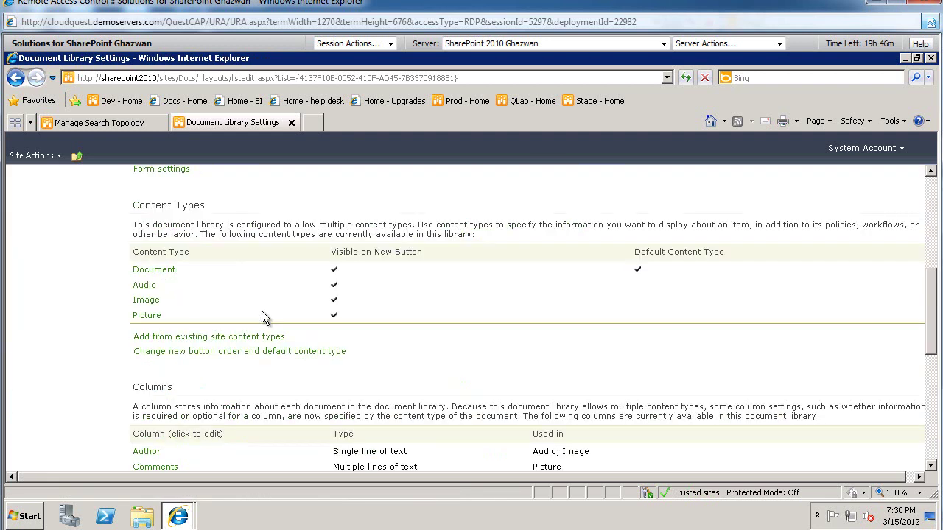
scroll(184, 287, down, 2)
scroll(268, 226, down, 1)
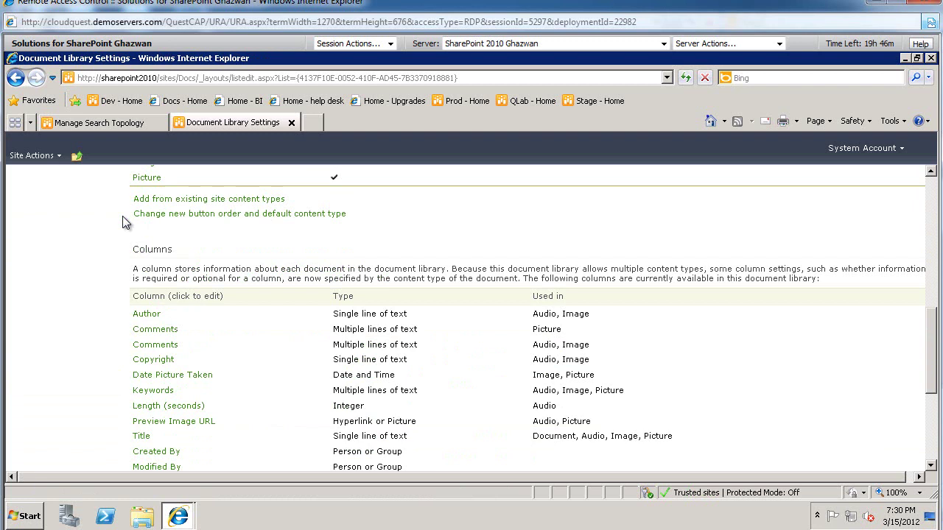
scroll(177, 387, up, 4)
click(177, 386)
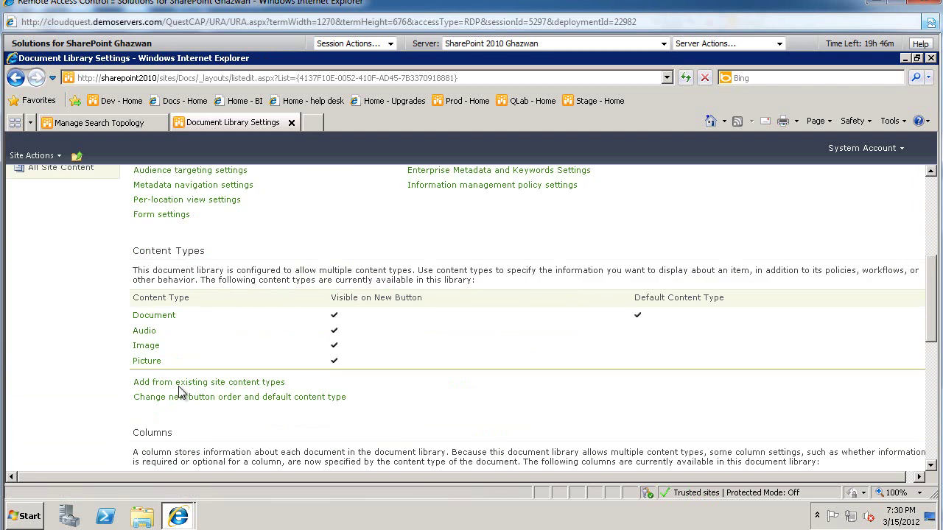
click(554, 311)
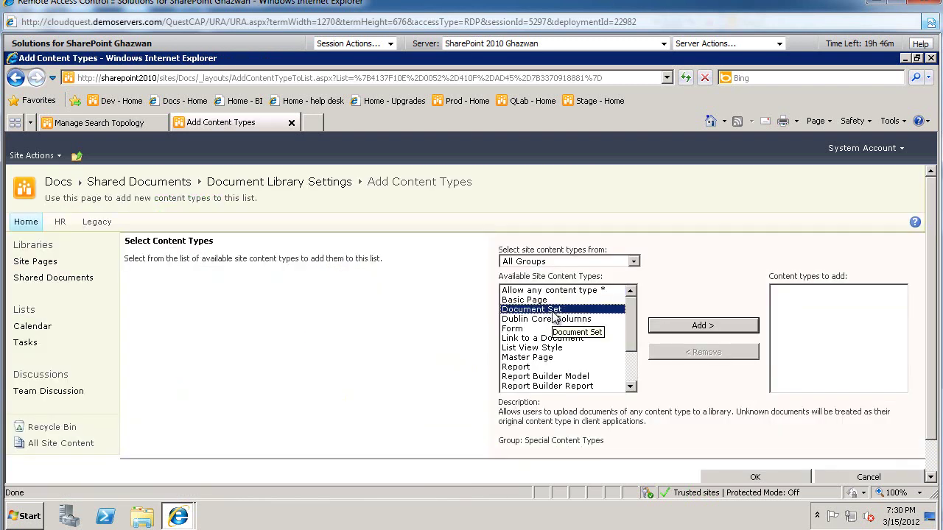
click(698, 325)
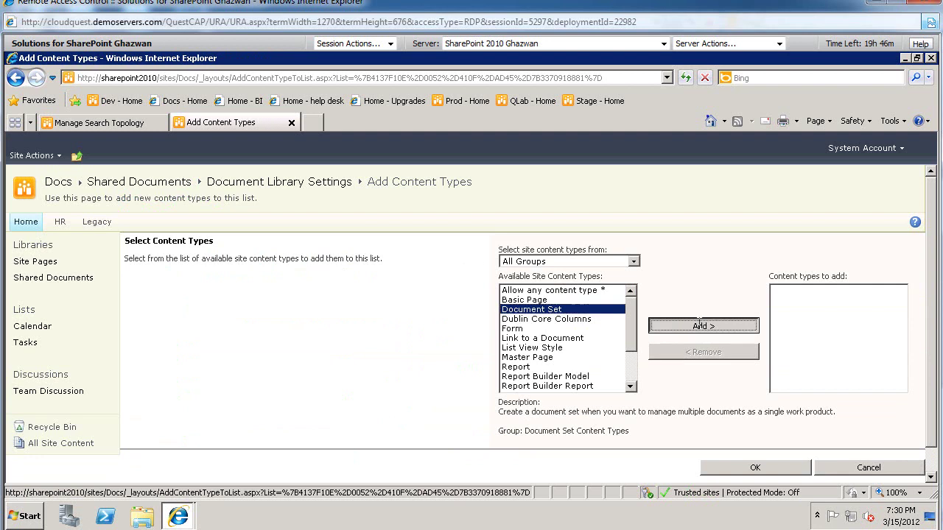
click(737, 468)
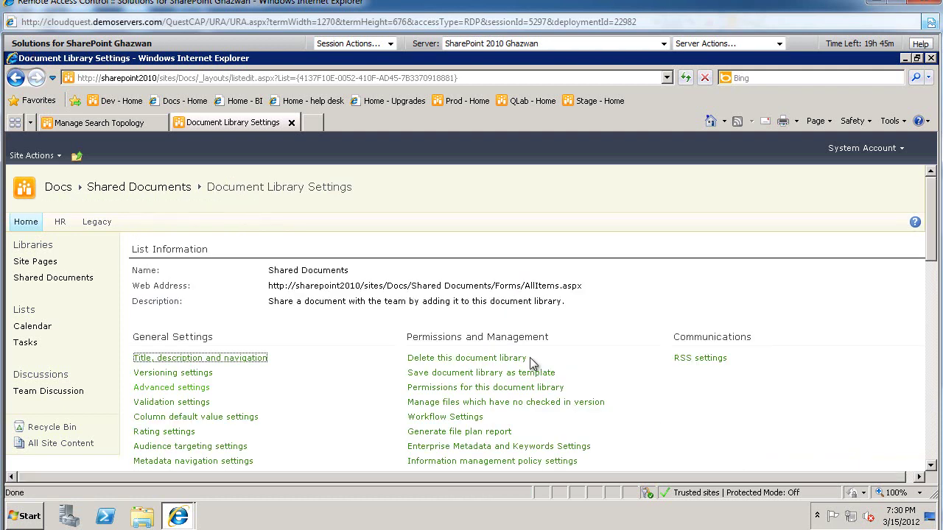
Step: In Shared Documents, choose Document Set from the Documents ribbon's New Document menu
click(62, 278)
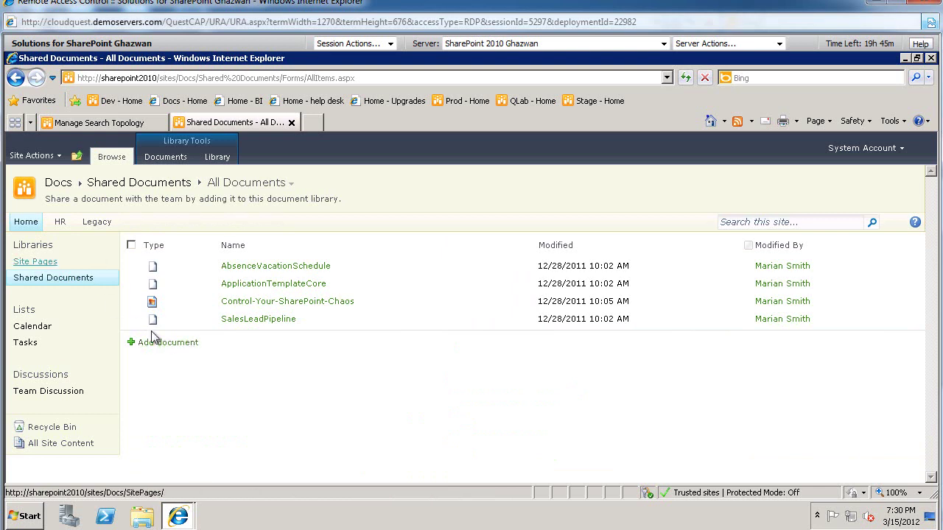
click(165, 157)
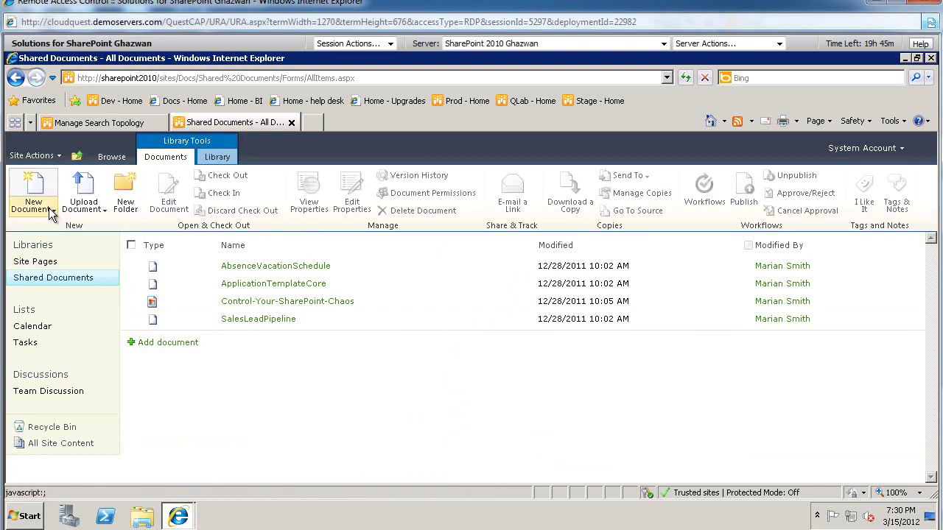
click(49, 207)
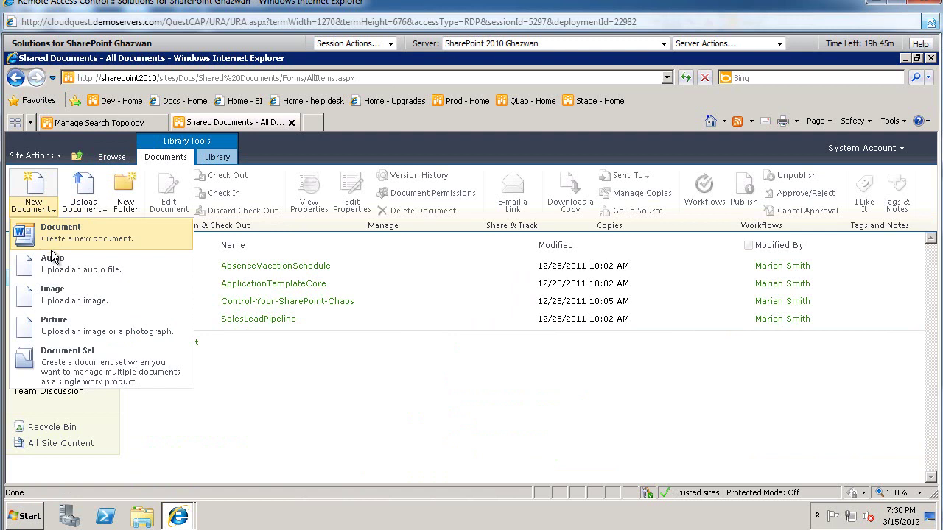
click(94, 379)
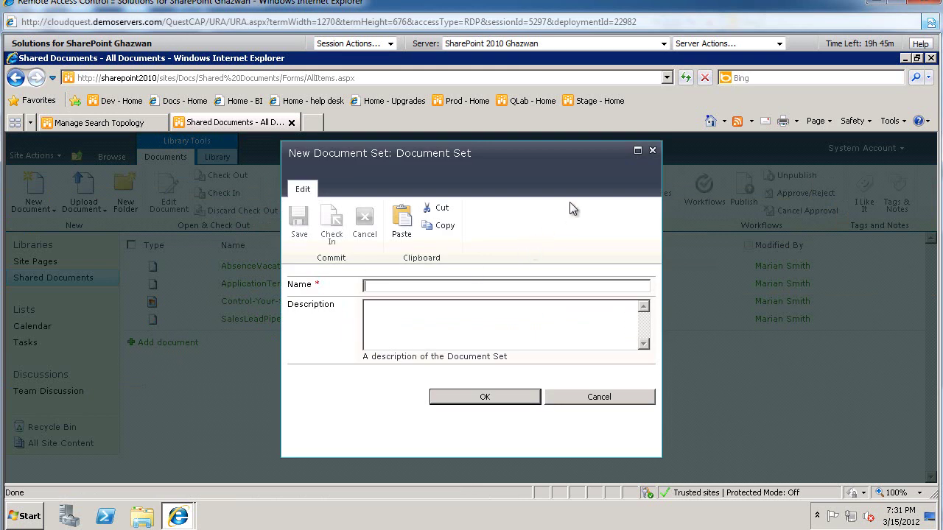
Step: Maximize the New Document Set form, enter 'Cars' as the Name, and submit it
click(636, 151)
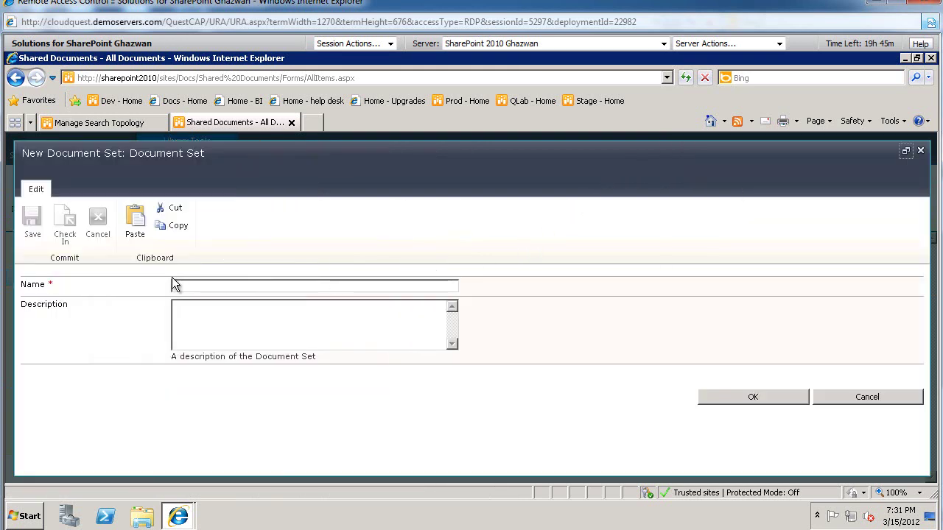
click(192, 290)
text(Car)
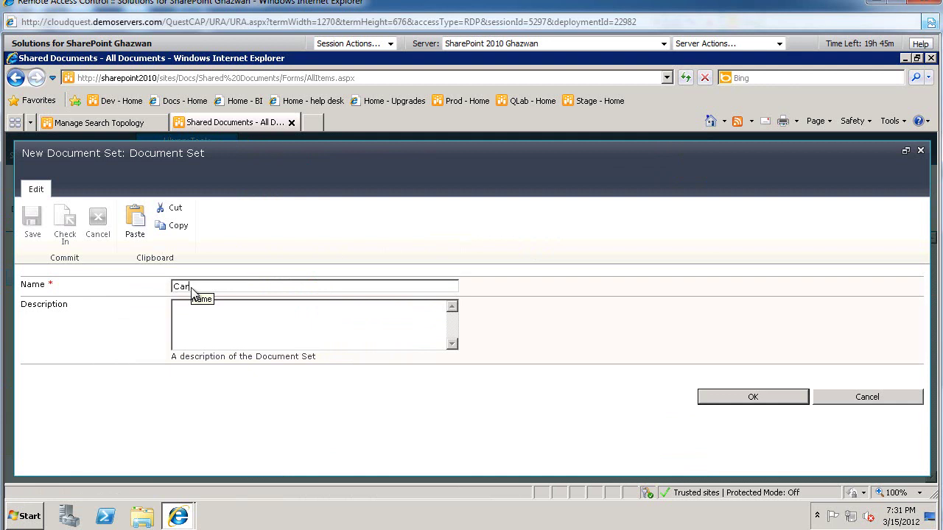
text(s)
click(779, 402)
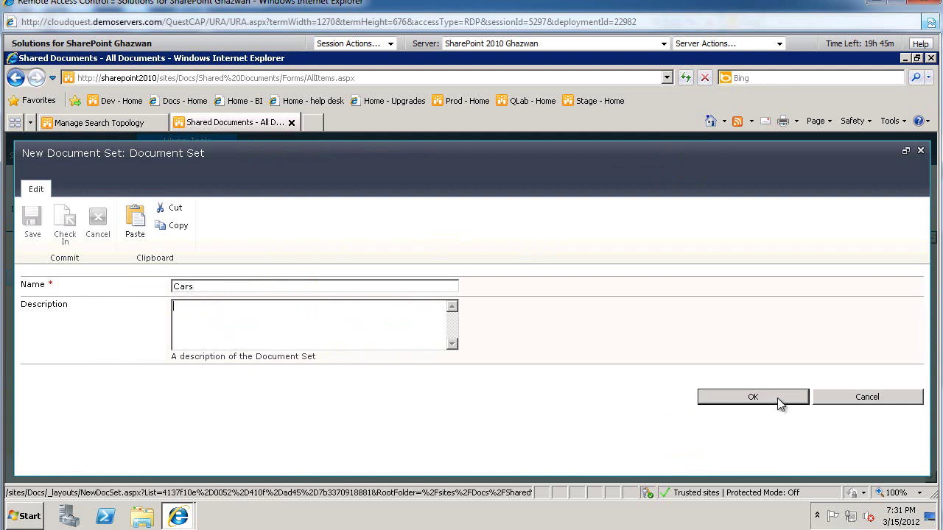
click(779, 402)
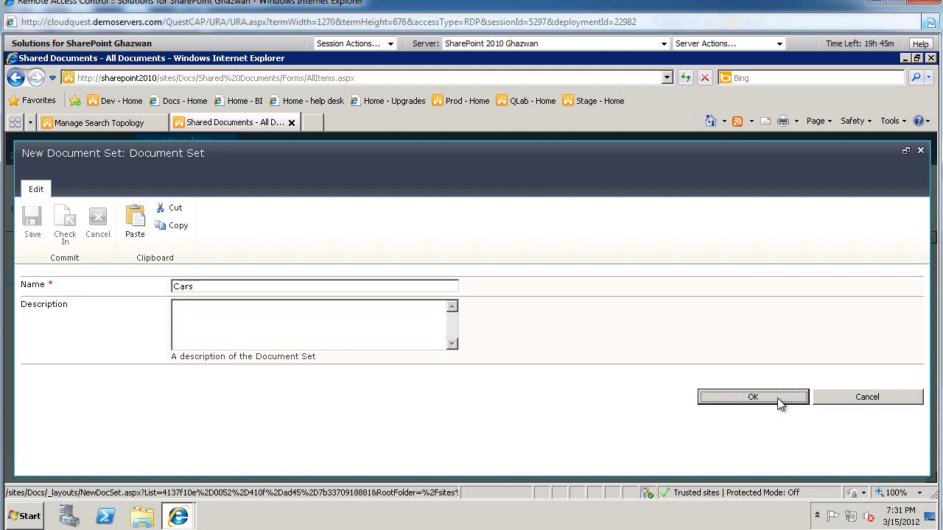